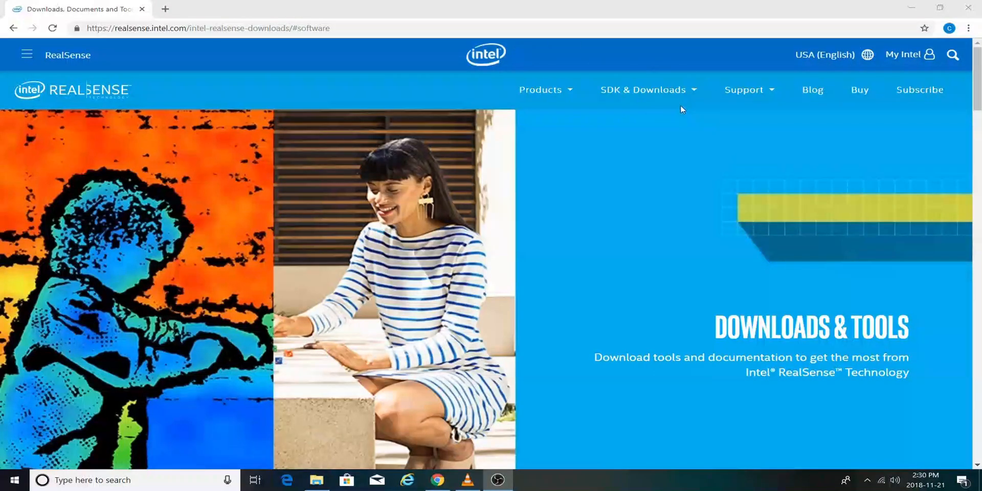
# Open the Intel RealSense Dynamic Calibration Print Target With Fixed Width (10 mm) Bars PDF from the RealSense software downloads
pyautogui.moveTo(673, 105)
pyautogui.click(632, 168)
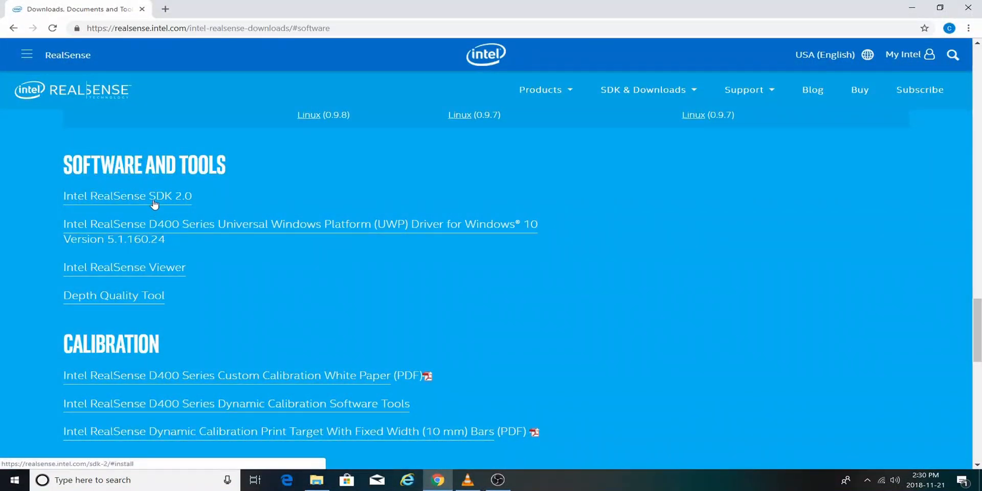
pyautogui.scroll(-2, 226, 279)
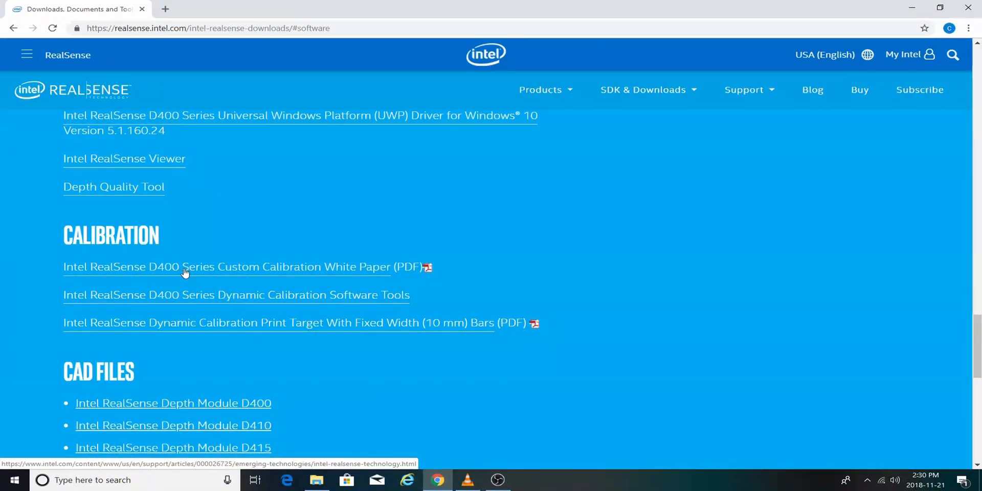
pyautogui.click(178, 329)
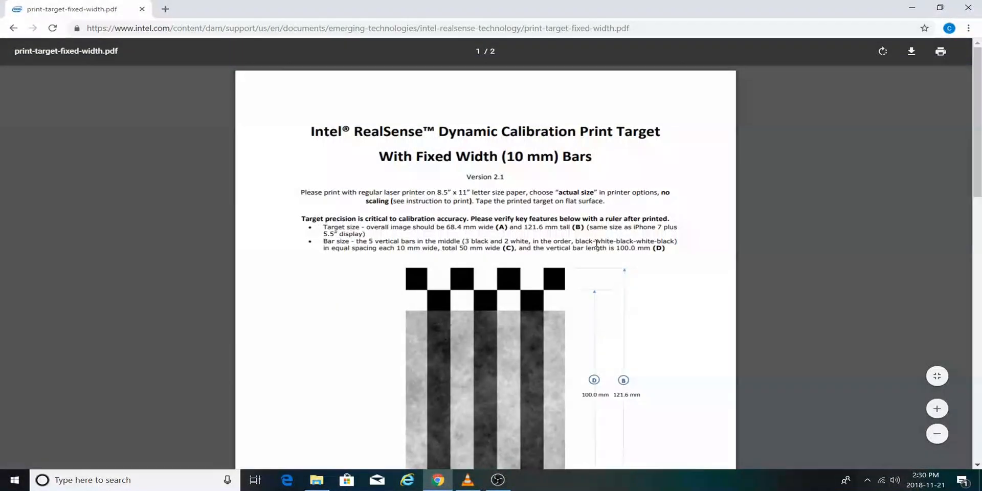
# Review the print target's bar pattern, required dimensions and printing instructions in the PDF
pyautogui.scroll(-2, 596, 245)
pyautogui.scroll(-1, 596, 246)
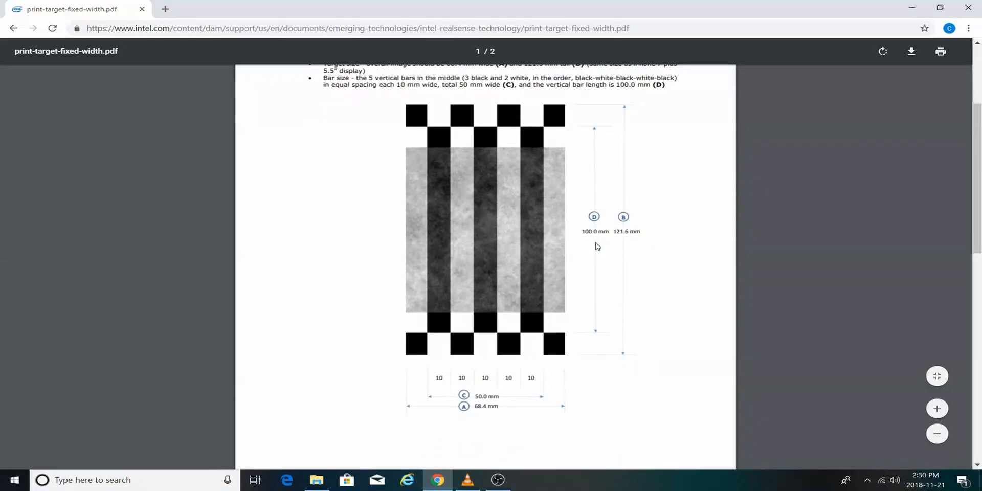
pyautogui.scroll(1, 596, 246)
pyautogui.scroll(1, 596, 246)
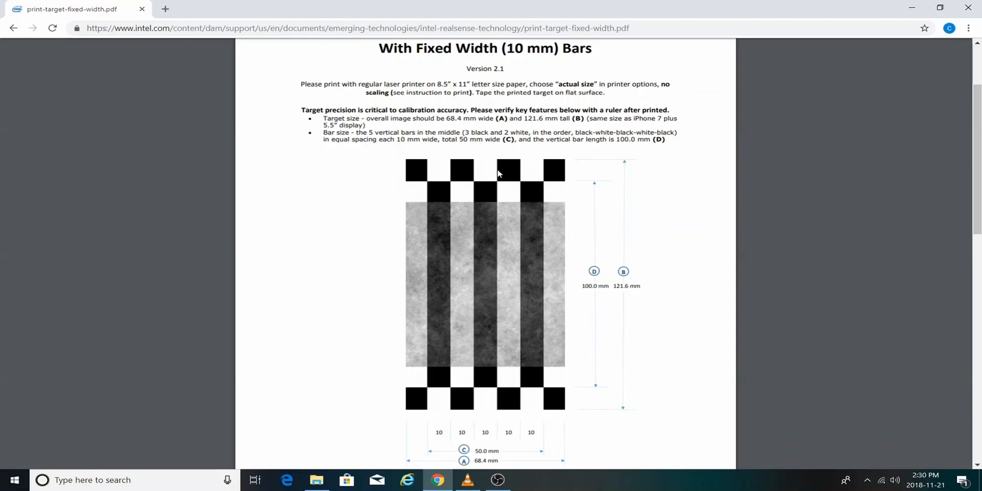
pyautogui.scroll(2, 430, 95)
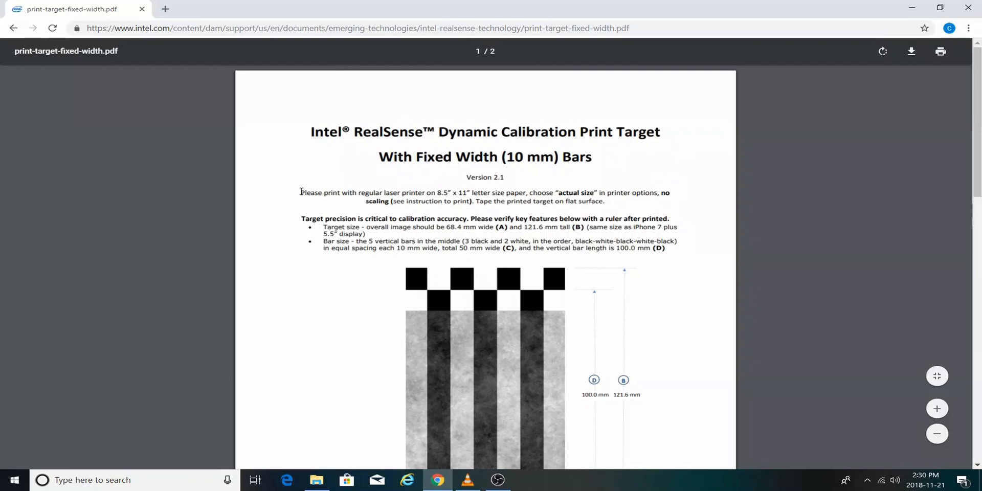
pyautogui.moveTo(301, 192); pyautogui.dragTo(602, 194)
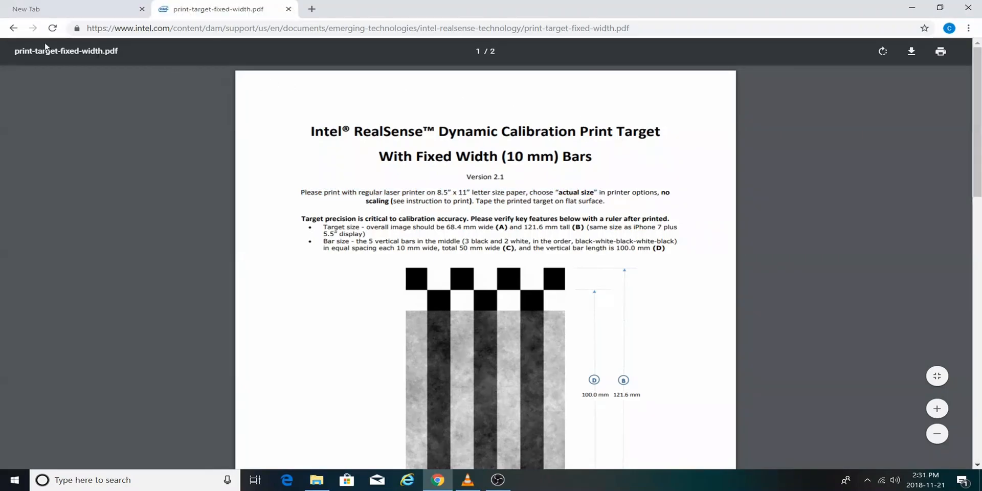
# Download CalibrationAPI-2.6.4.0-Setup.exe from the D400 Series Calibration Tools and API page and return to the desktop
pyautogui.click(13, 28)
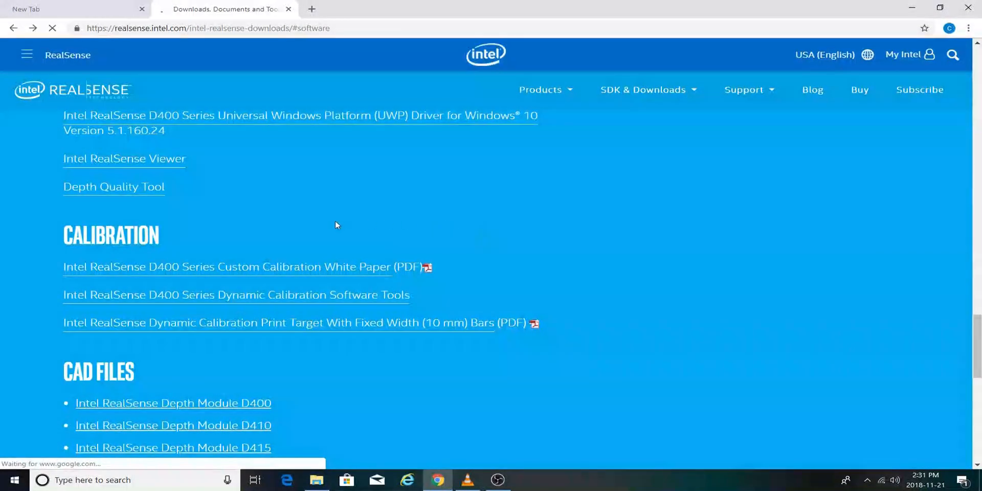
pyautogui.click(356, 244)
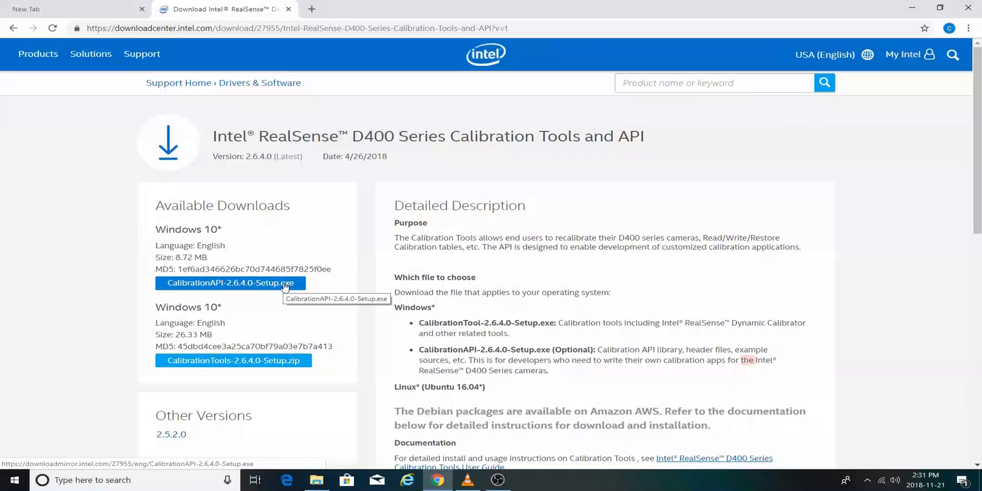
pyautogui.click(260, 288)
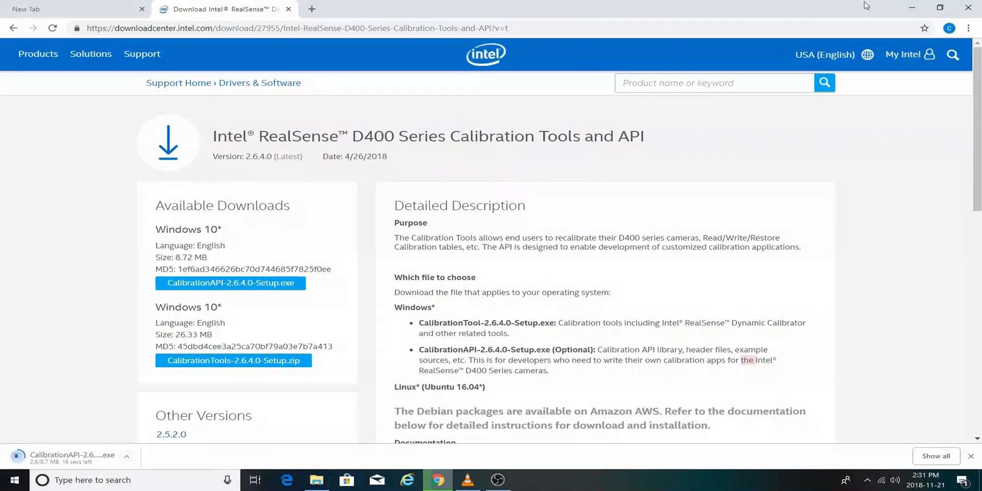
pyautogui.click(912, 7)
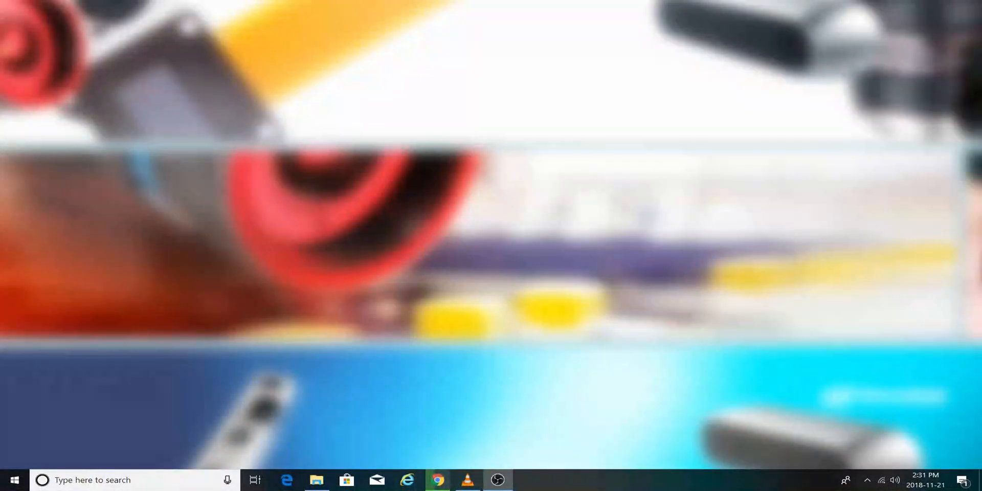
pyautogui.moveTo(0, 77); pyautogui.dragTo(56, 21)
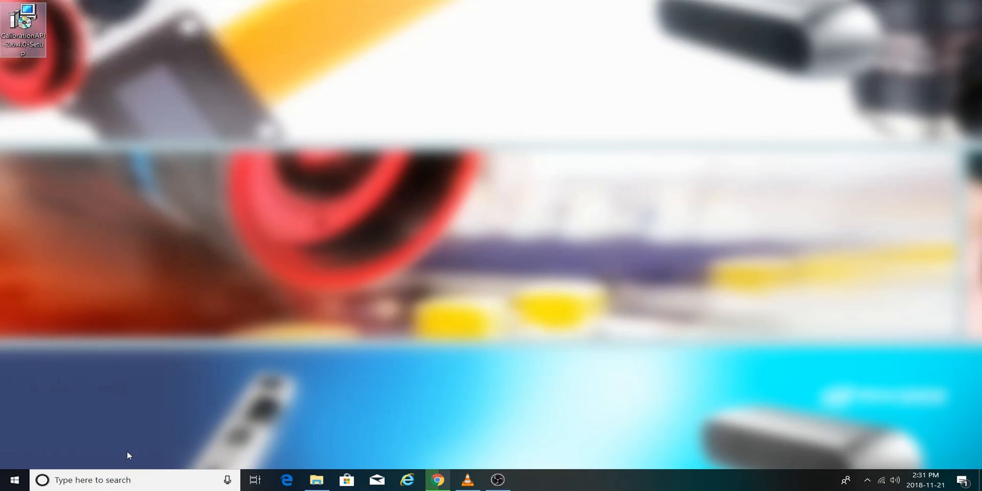
# Check in Device Manager that the RealSense depth and RGB cameras are listed, and close it
pyautogui.click(126, 482)
pyautogui.write('device')
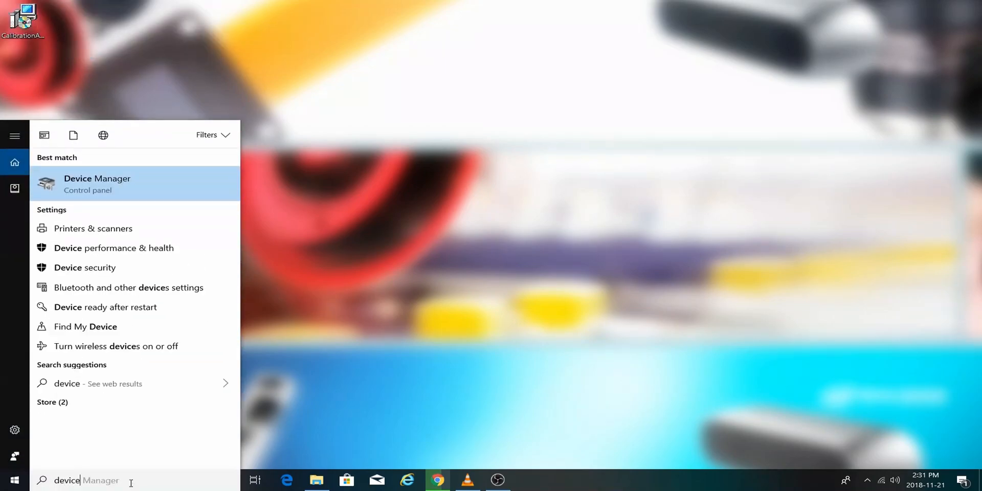
pyautogui.press('Return')
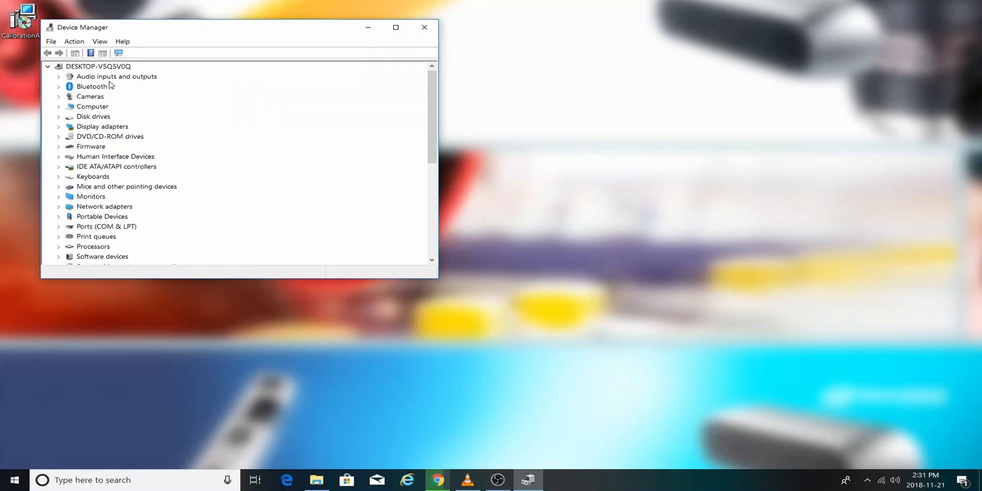
pyautogui.click(59, 97)
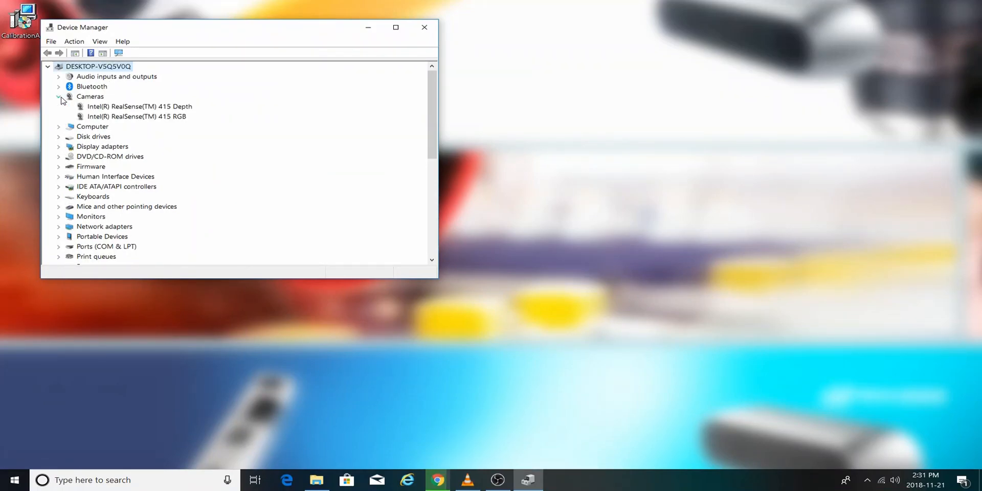
pyautogui.click(162, 118)
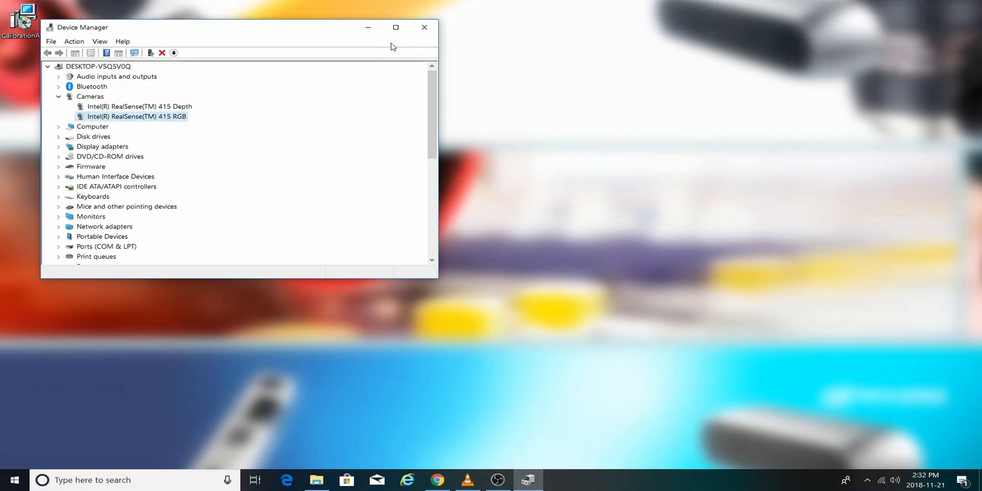
pyautogui.click(424, 31)
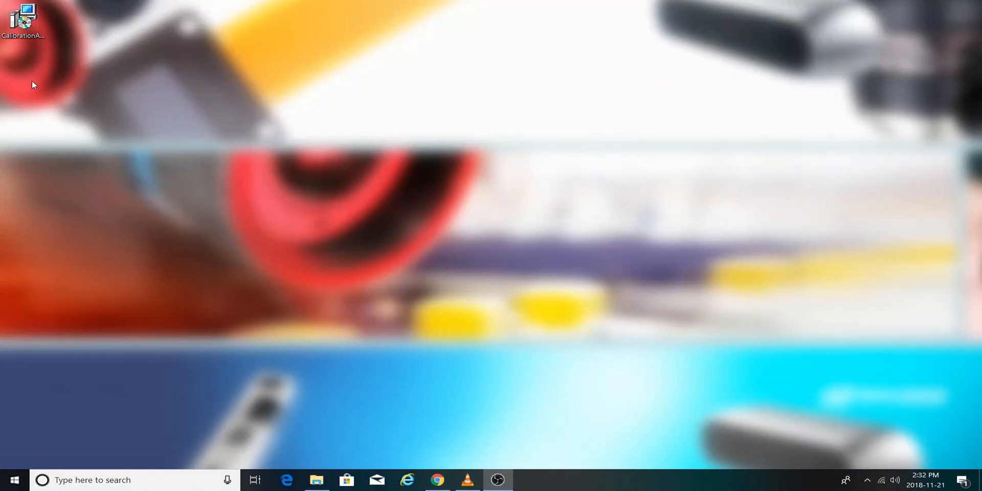
# Install Calibration API for Intel RealSense Technology 2.6.4.0, removing the existing installation first and accepting the license agreement
pyautogui.click(546, 278)
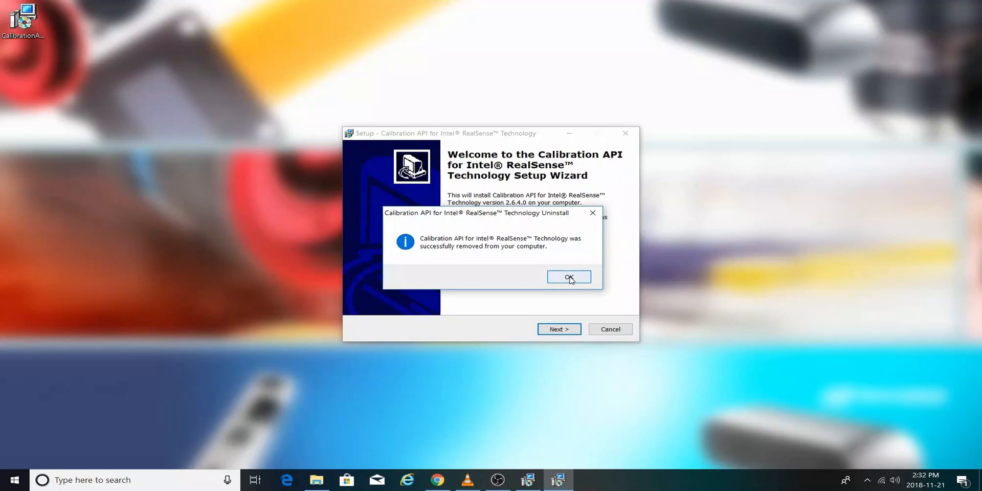
pyautogui.click(569, 278)
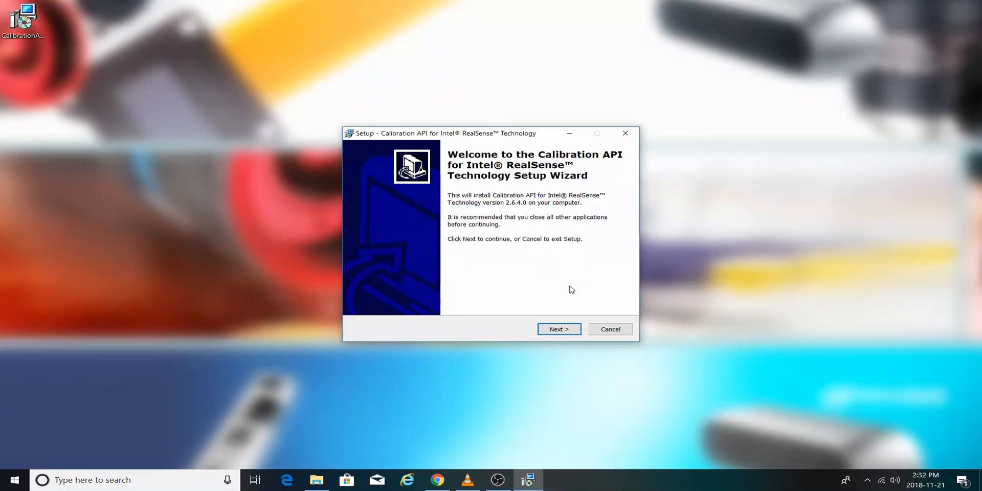
pyautogui.click(566, 330)
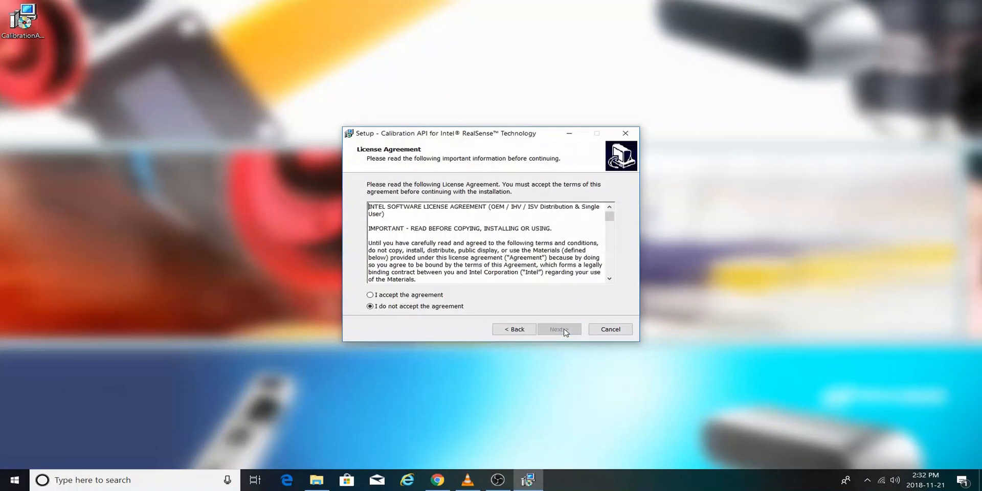
pyautogui.click(379, 295)
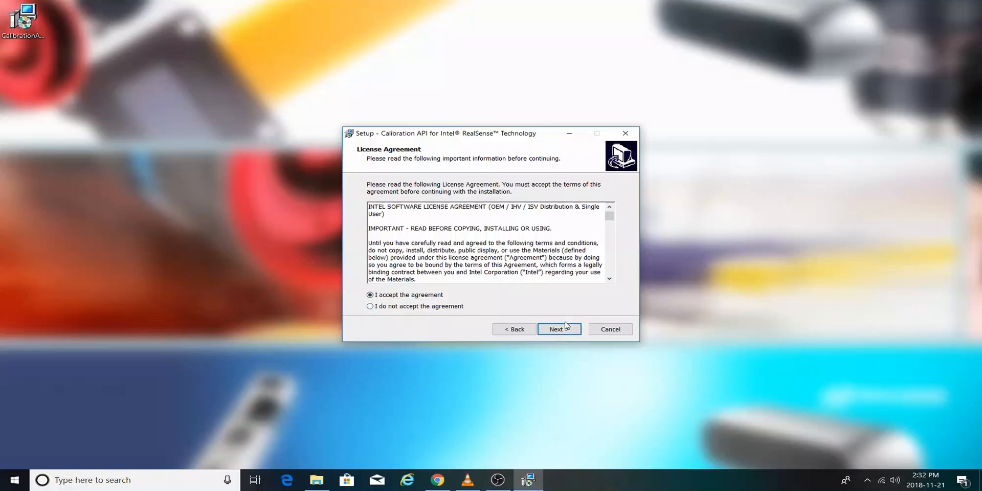
pyautogui.moveTo(609, 216); pyautogui.dragTo(611, 272)
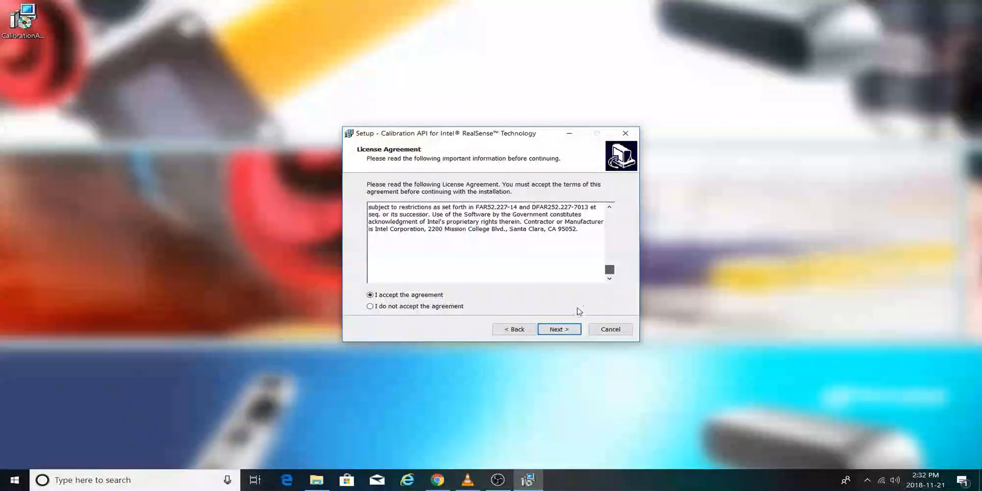
pyautogui.click(562, 332)
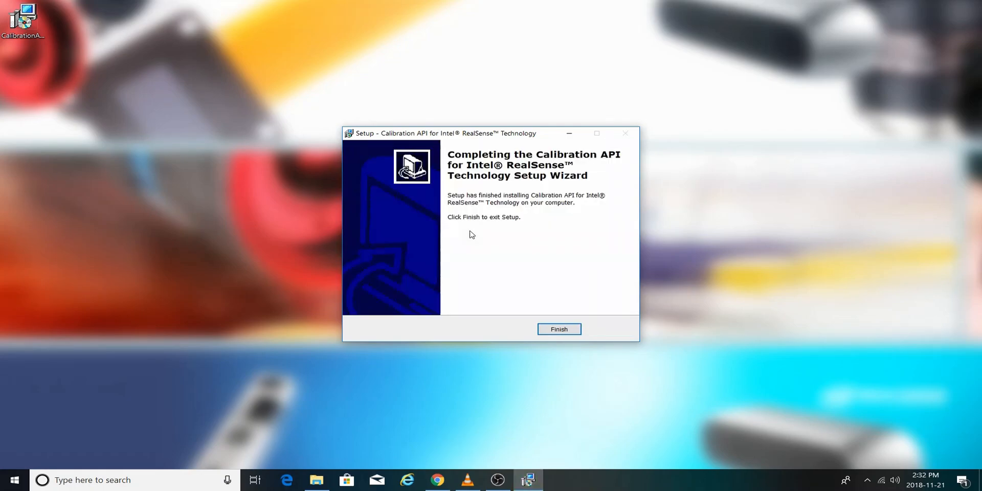
pyautogui.click(562, 331)
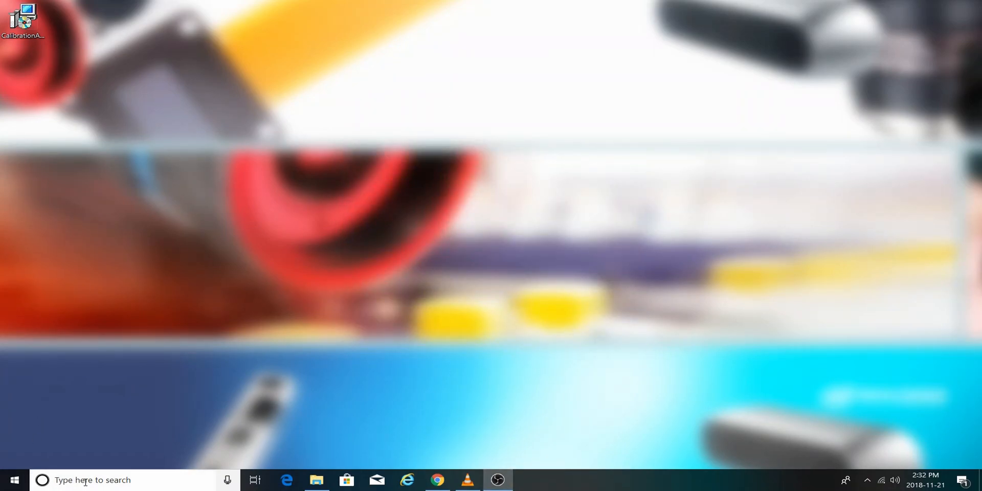
# Launch Intel.Realsense.DynamicCalibrator from C:\CalibrationToolAPI\2.6.4.0\bin in File Explorer
pyautogui.click(317, 480)
pyautogui.scroll(-1, 271, 286)
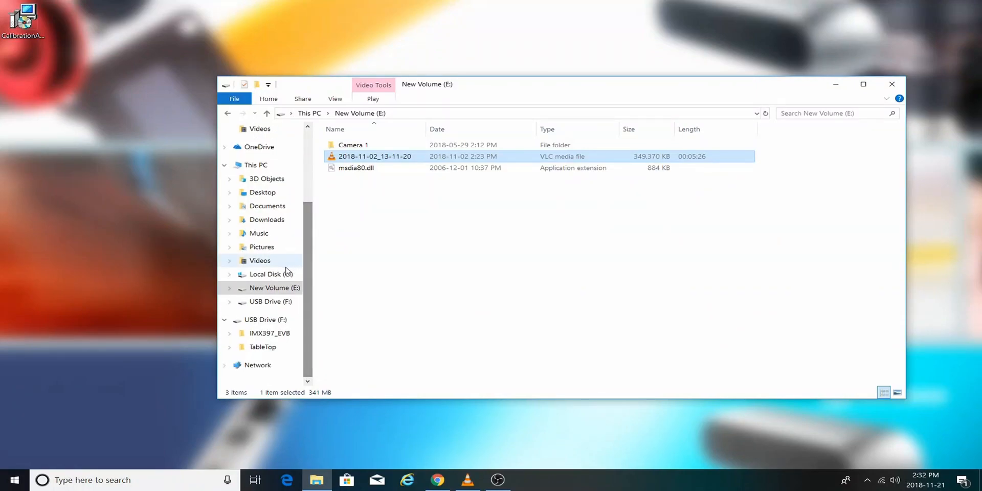
pyautogui.click(271, 274)
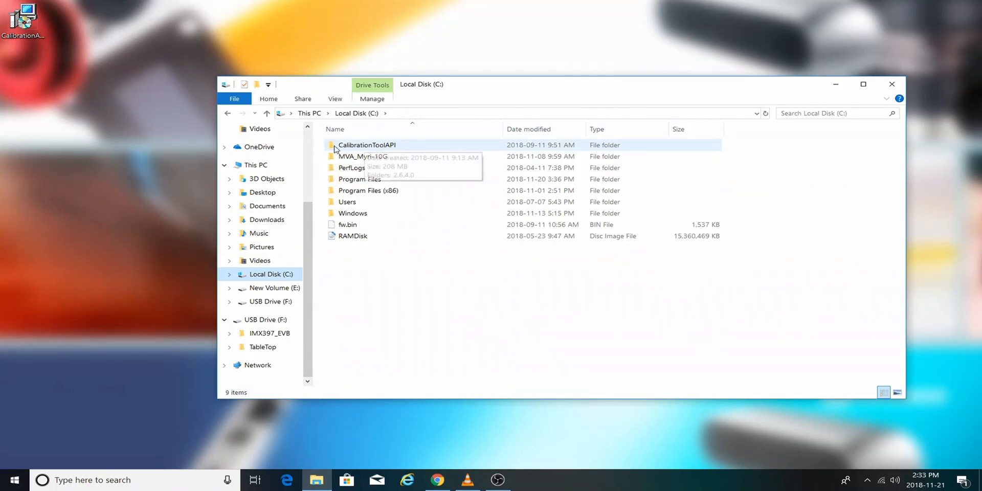
pyautogui.doubleClick(363, 147)
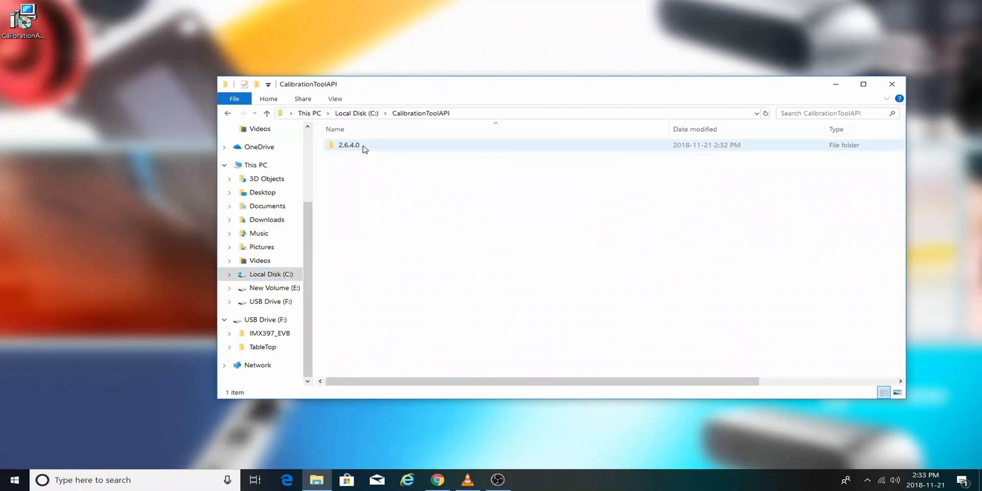
pyautogui.doubleClick(361, 148)
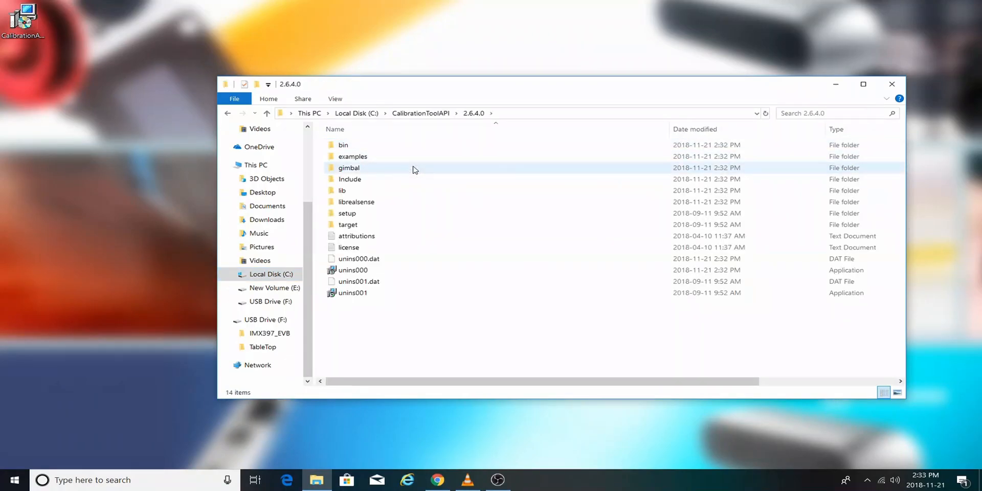
pyautogui.doubleClick(365, 148)
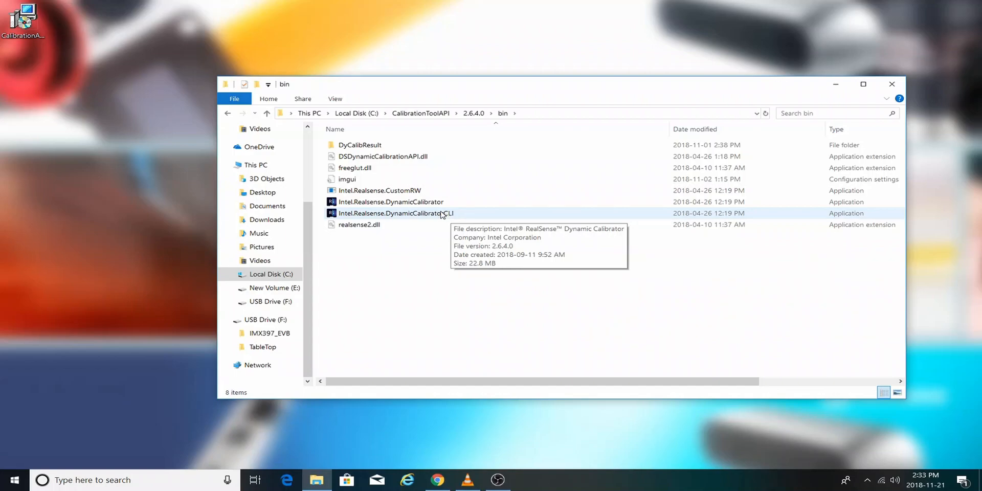
pyautogui.doubleClick(426, 204)
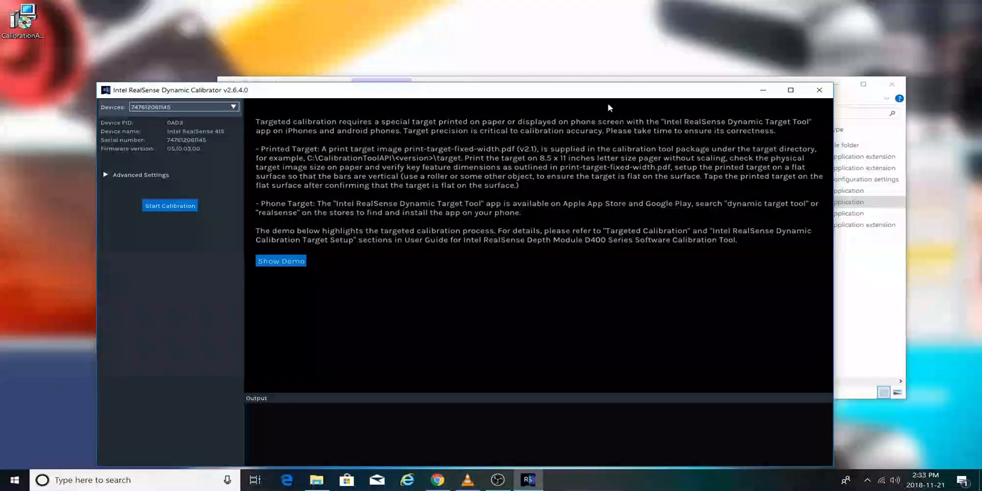
# Clear the file window out of the way, maximize the Dynamic Calibrator and turn off AutoExposure in its advanced settings
pyautogui.click(843, 86)
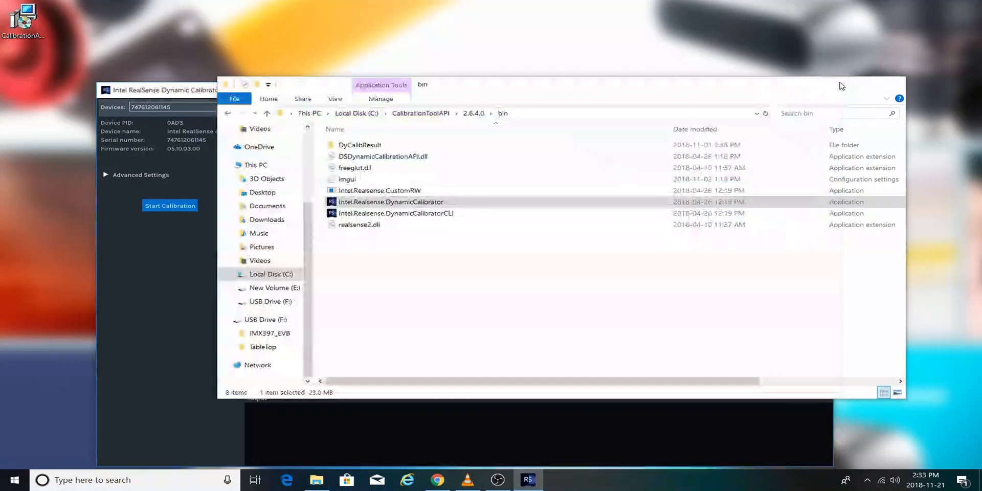
pyautogui.click(843, 86)
pyautogui.doubleClick(349, 103)
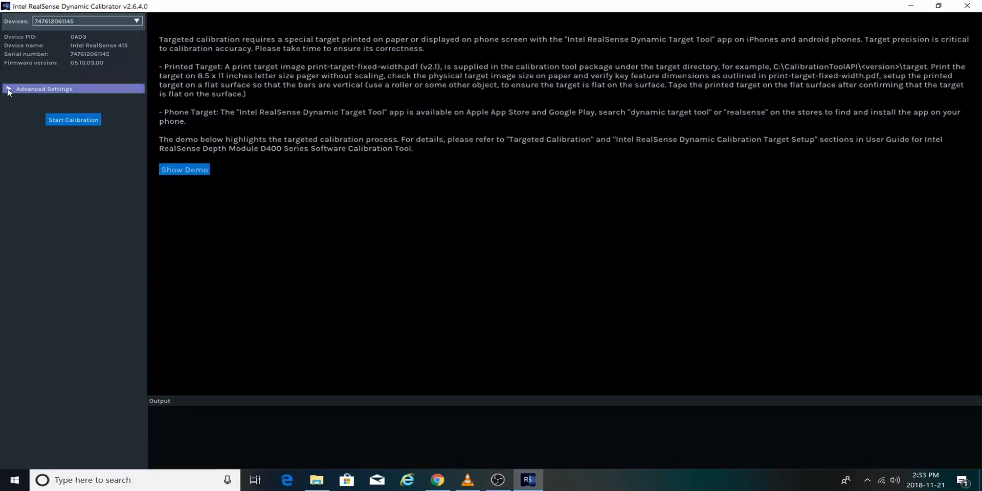
pyautogui.click(46, 89)
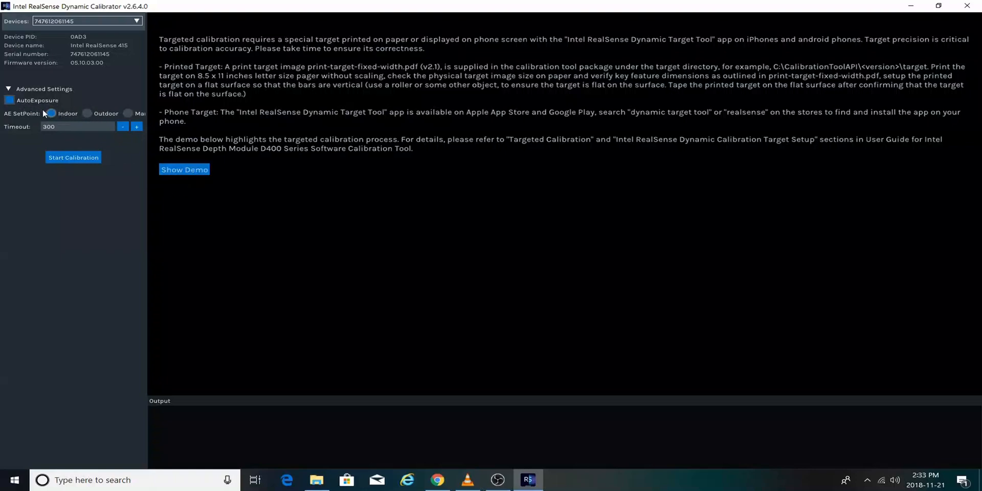
pyautogui.click(9, 100)
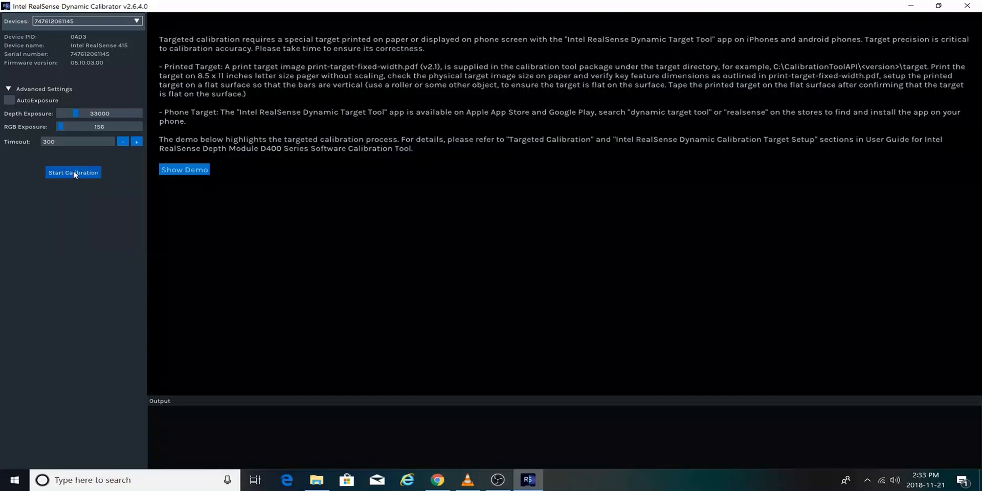
# Run the targeted calibration on the connected RealSense 415 camera, acknowledge its result and close the calibrator
pyautogui.click(90, 173)
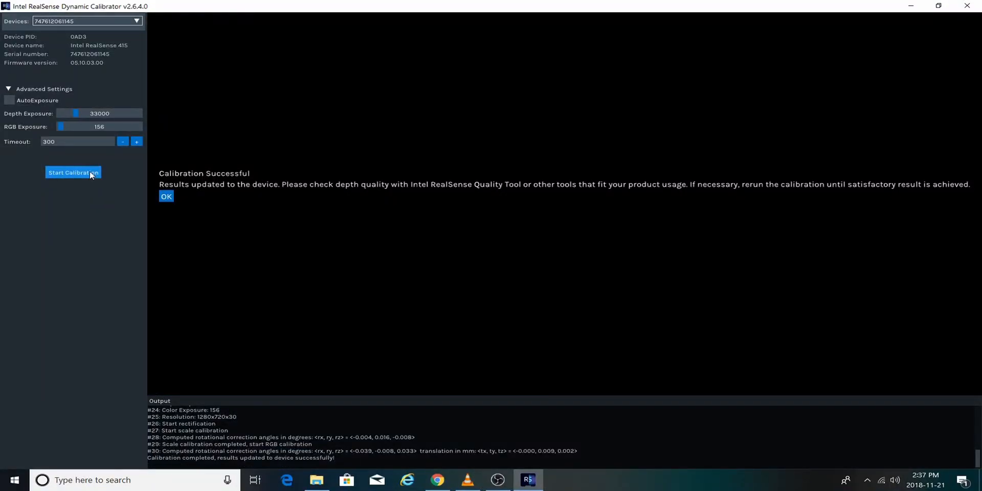
pyautogui.click(169, 200)
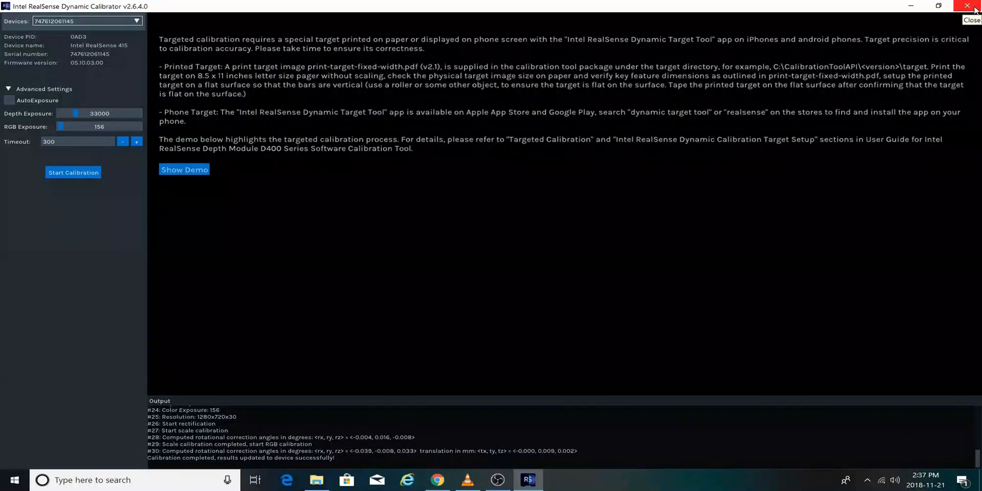
pyautogui.click(967, 7)
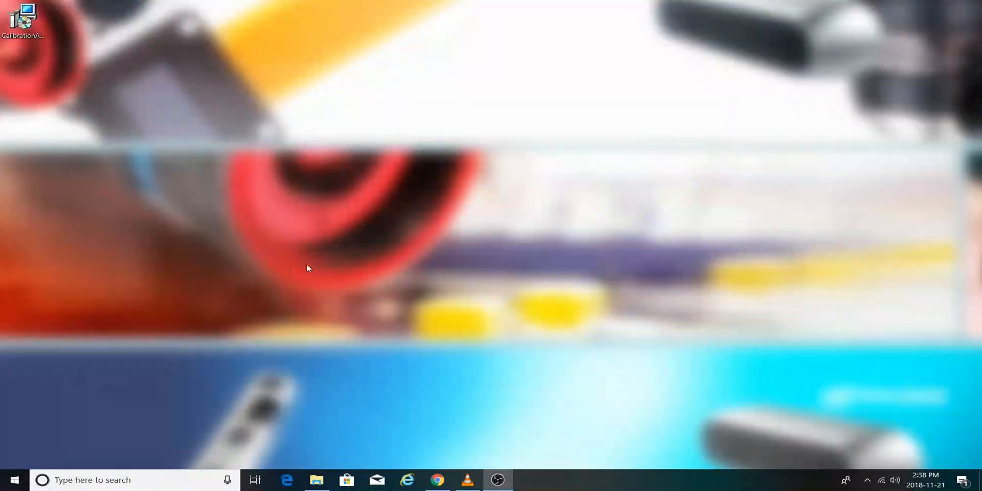